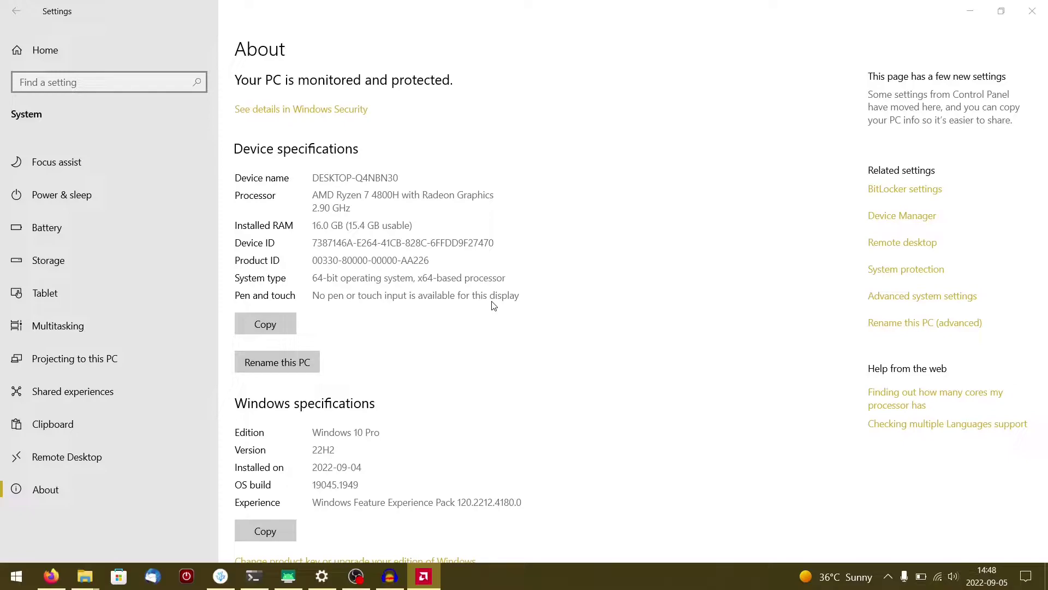
Highlight the Ryzen processor name in About and show the AMD driver software version
double_click(338, 200)
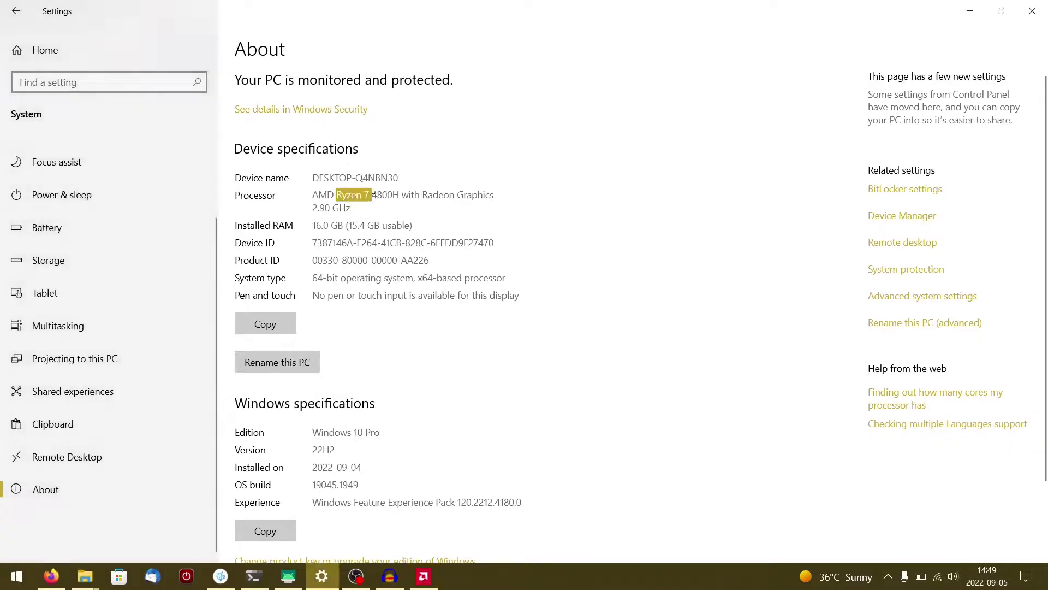
click(371, 224)
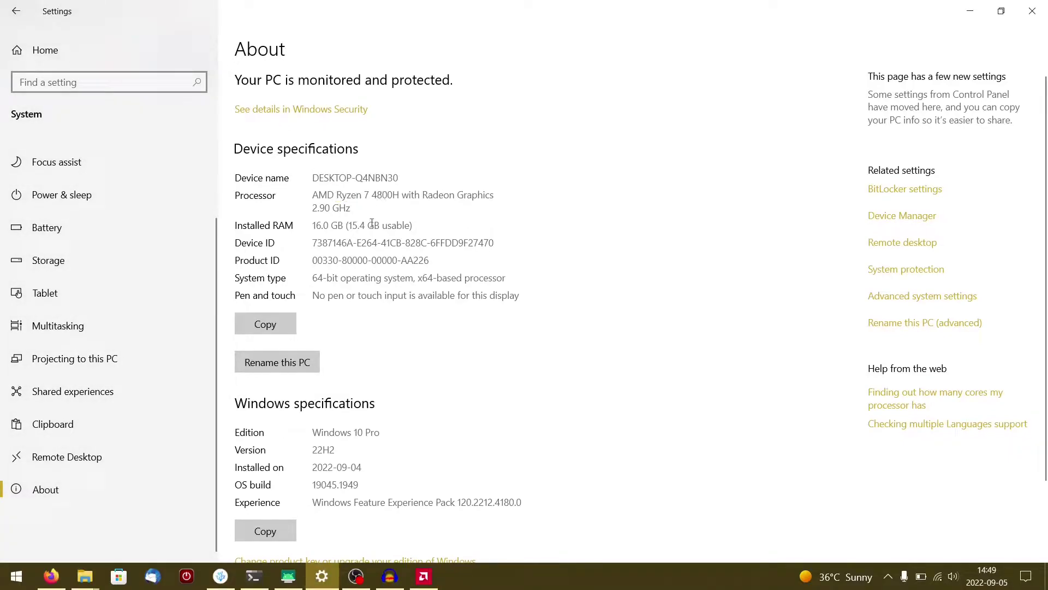
click(424, 576)
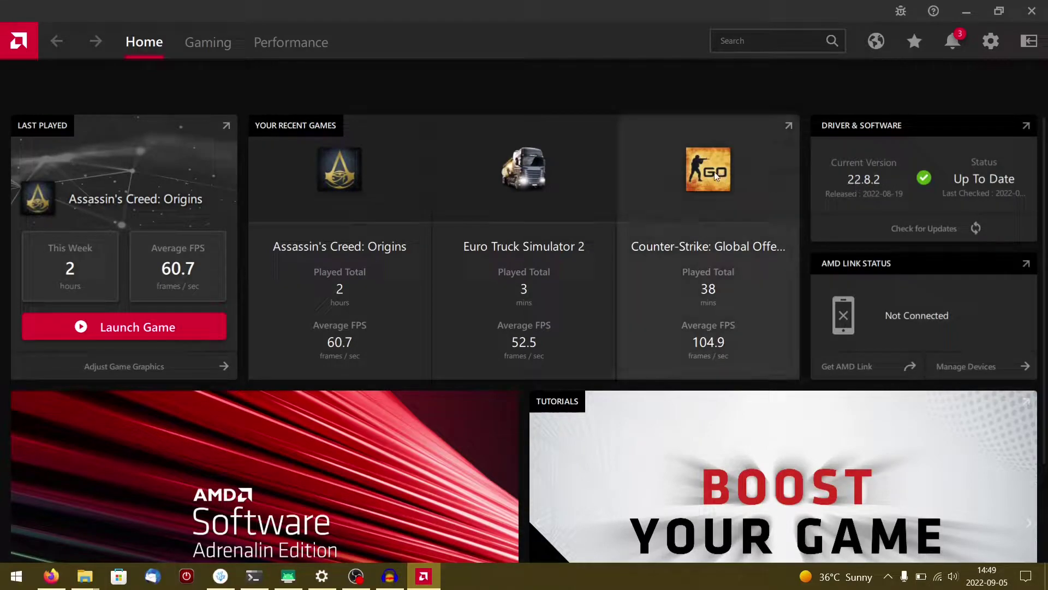
click(967, 11)
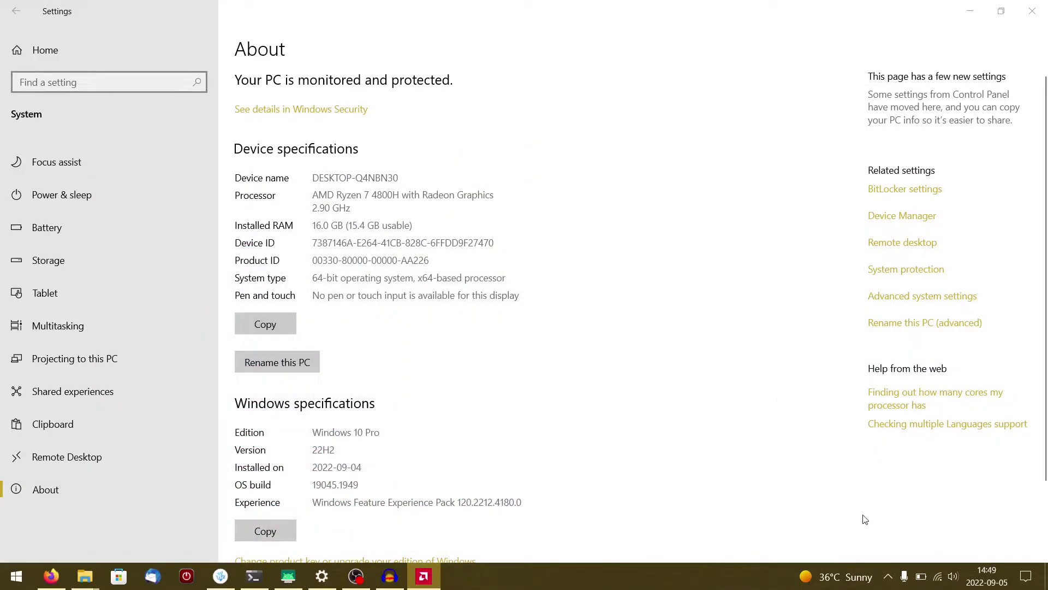
Check the speaker volume, then pause the playing 'Freedom' NCS music video
click(953, 576)
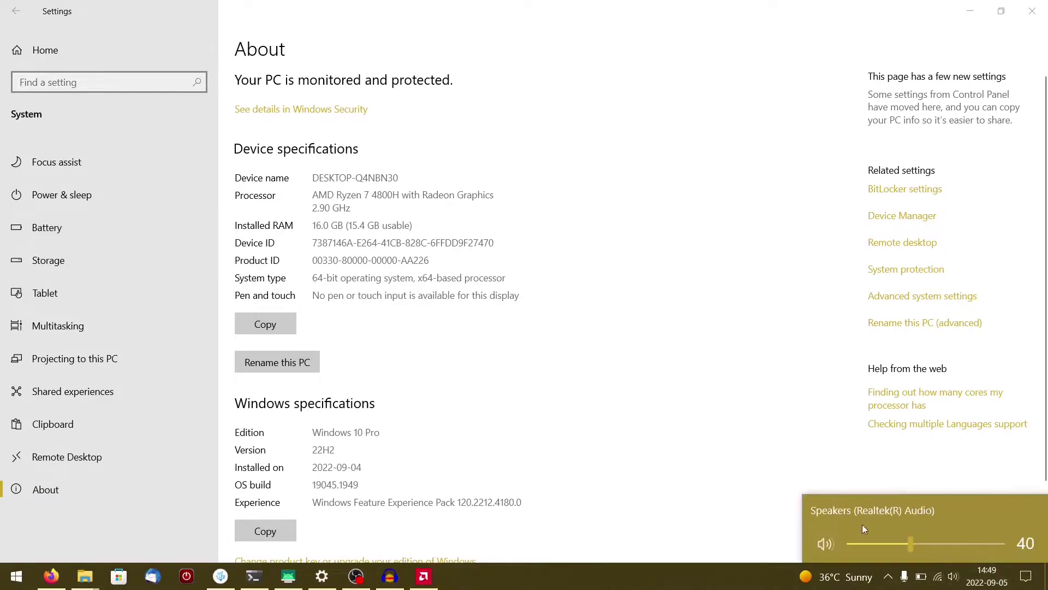
click(827, 456)
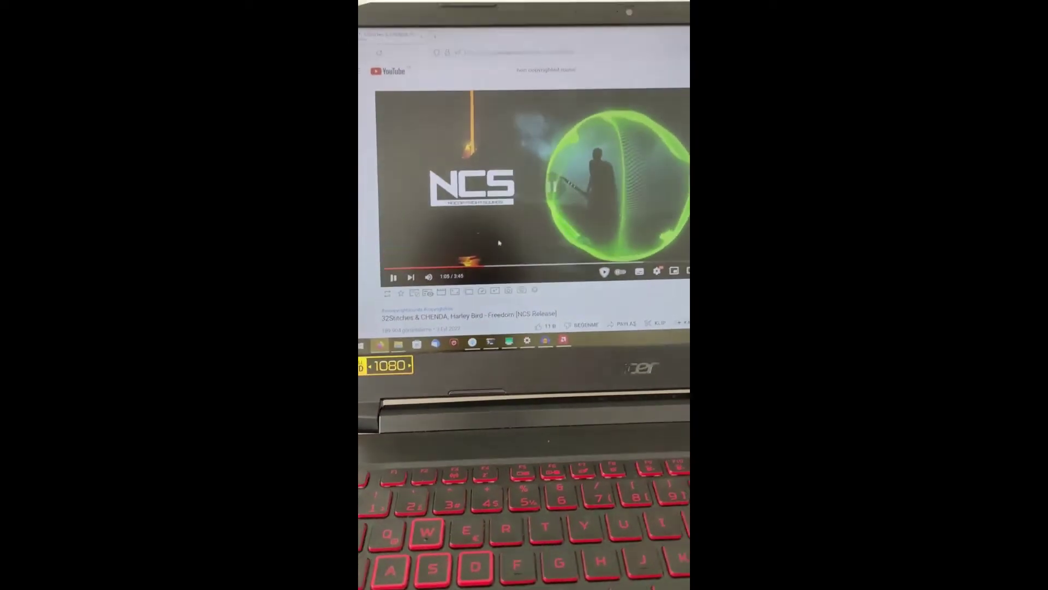
click(470, 258)
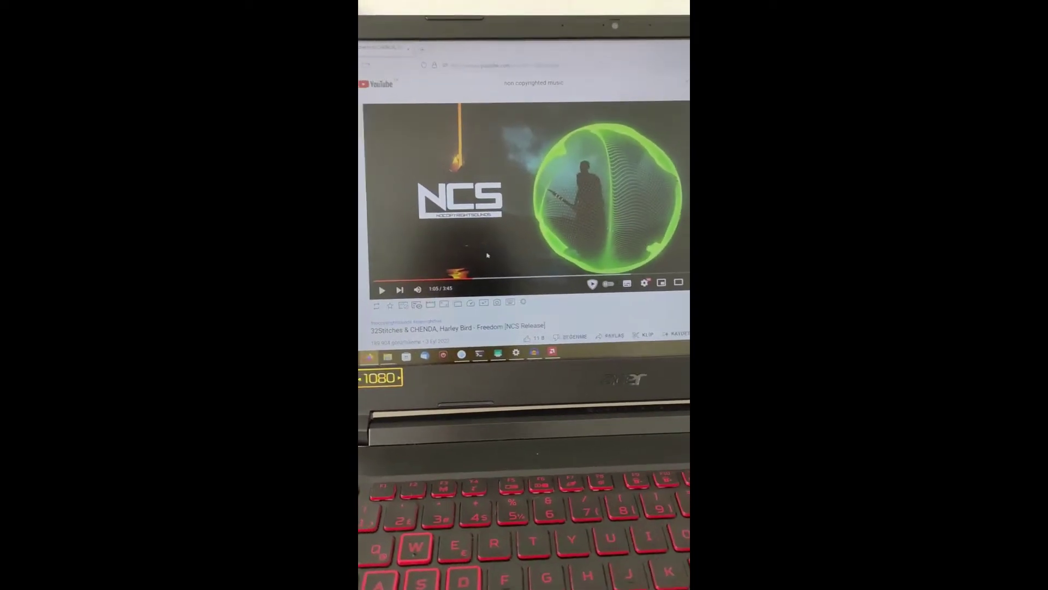